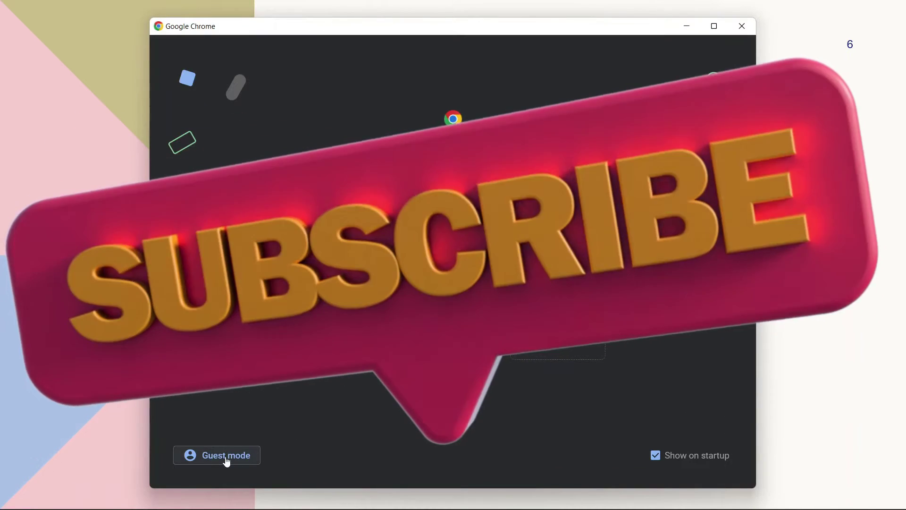
Open figma.com in a maximized Guest window and go to Products > Downloads.
left_click(225, 459)
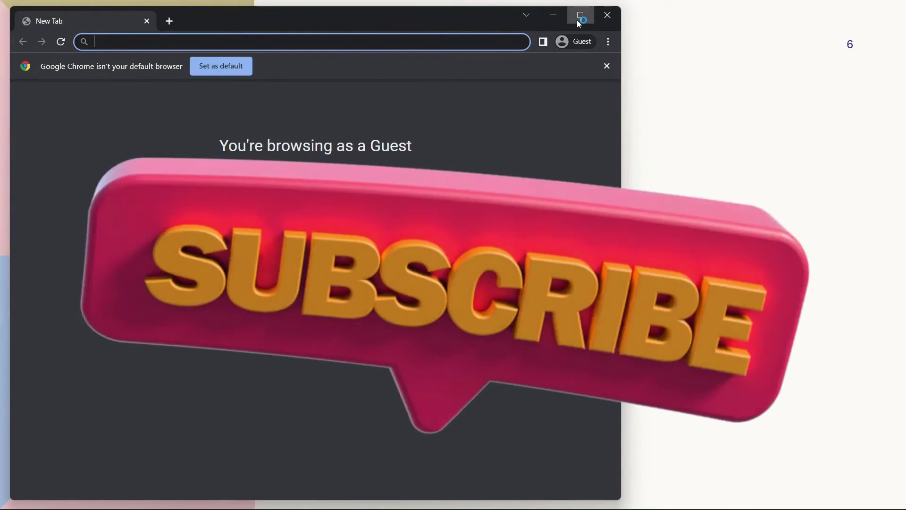
left_click(580, 15)
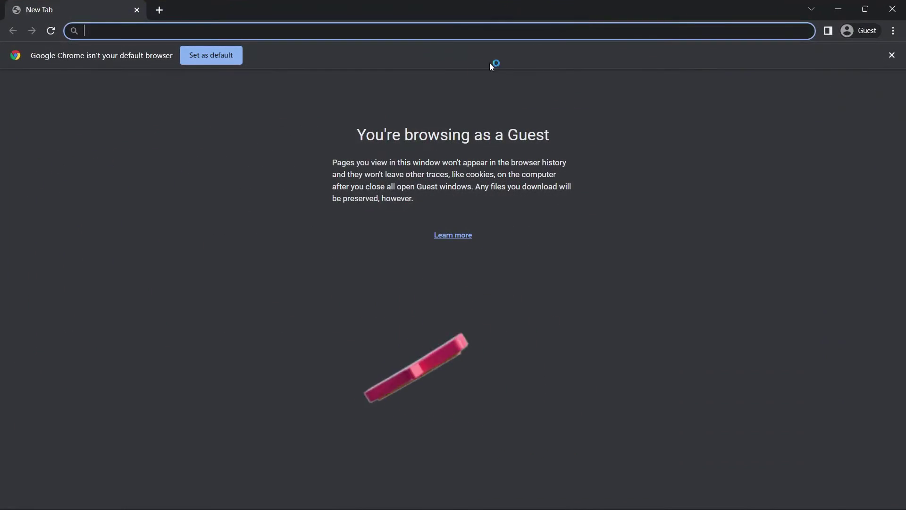
type("figma.c")
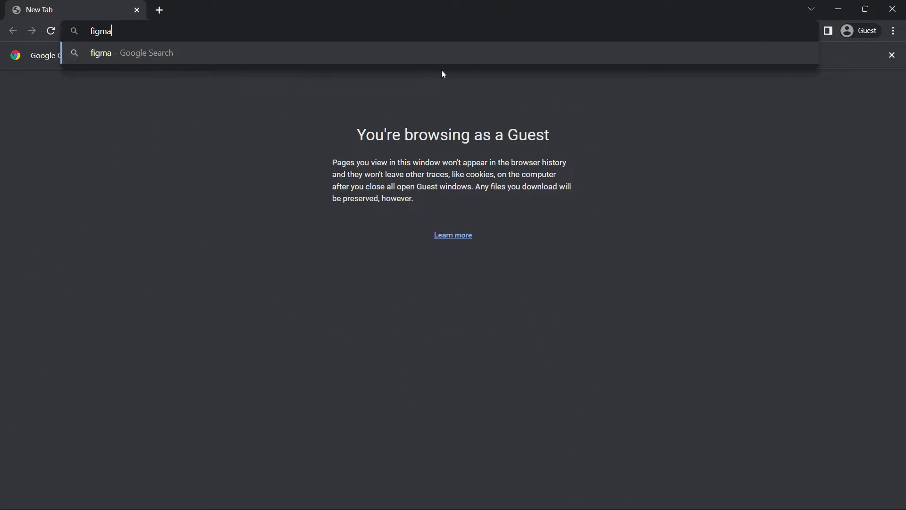
type("om")
key("Return")
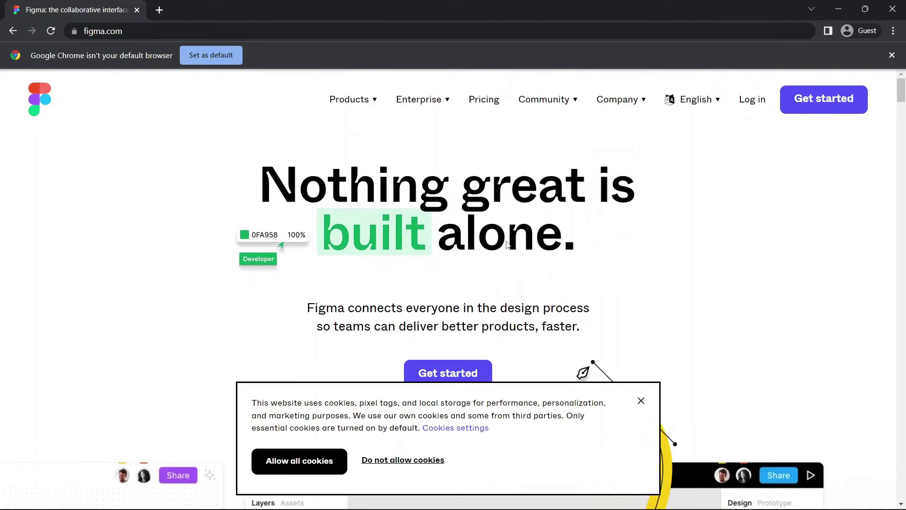
mouse_move(367, 106)
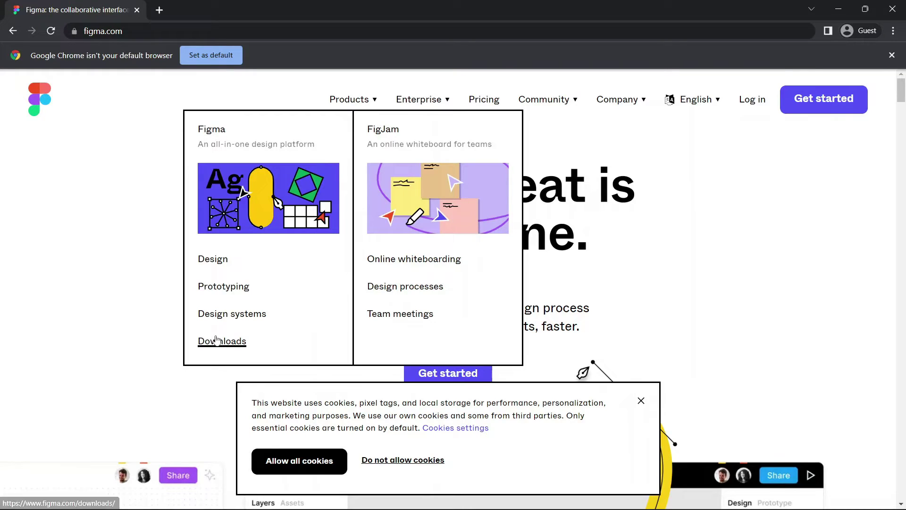
left_click(216, 341)
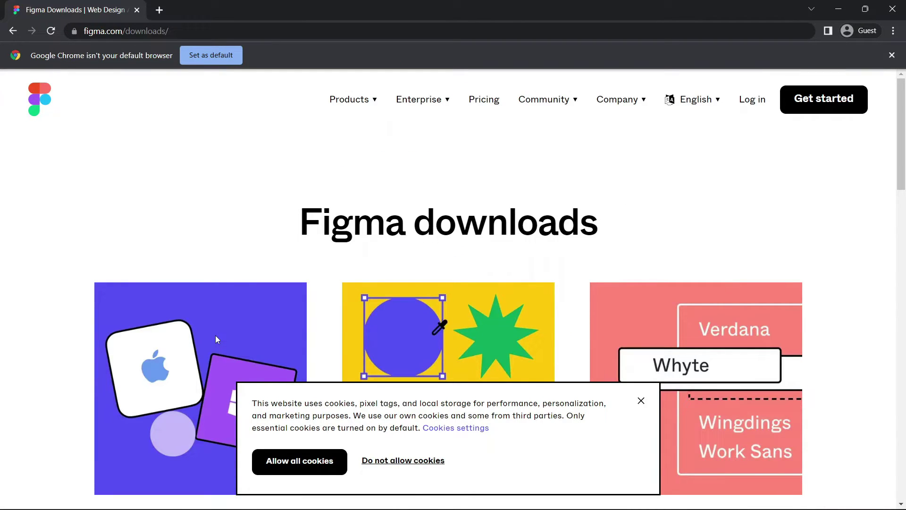
Allow all cookies and review the downloads page, highlighting the font installer note.
scroll(311, 293, "down", 2)
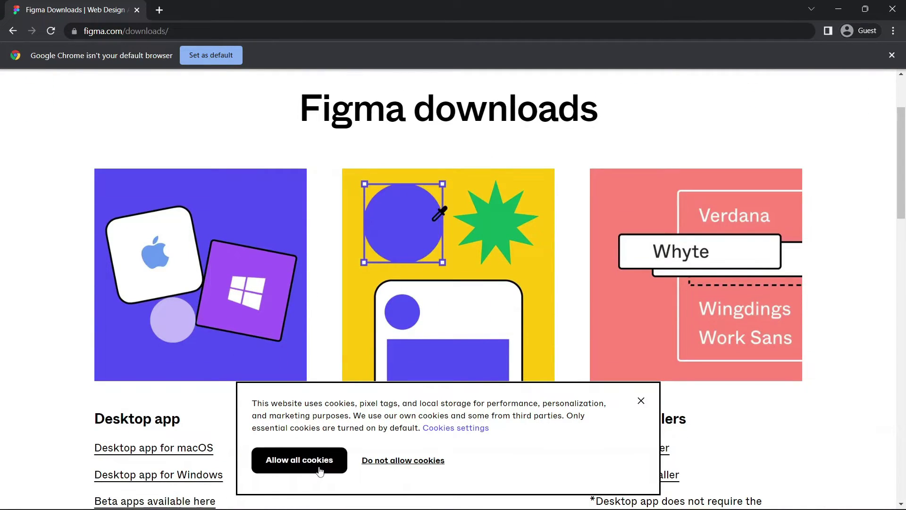
left_click(322, 465)
scroll(319, 470, "down", 2)
scroll(320, 470, "down", 1)
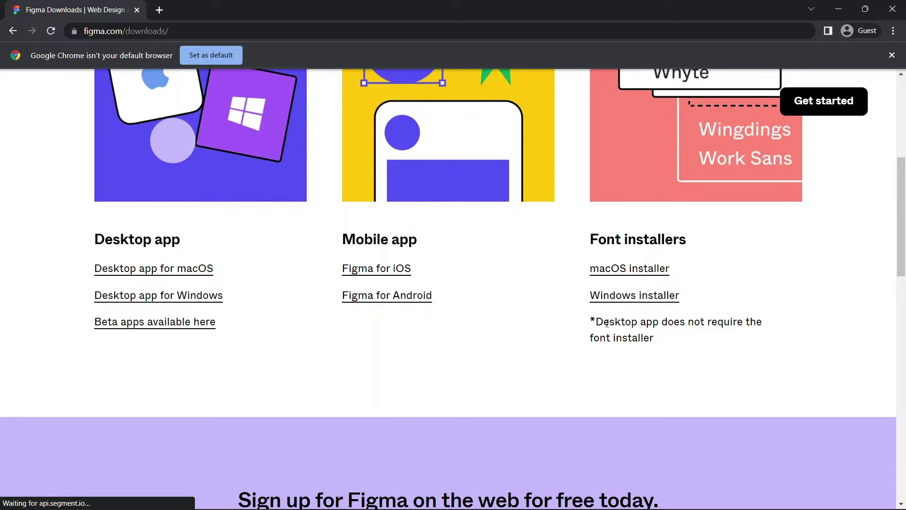
left_click_drag(596, 323, 665, 342)
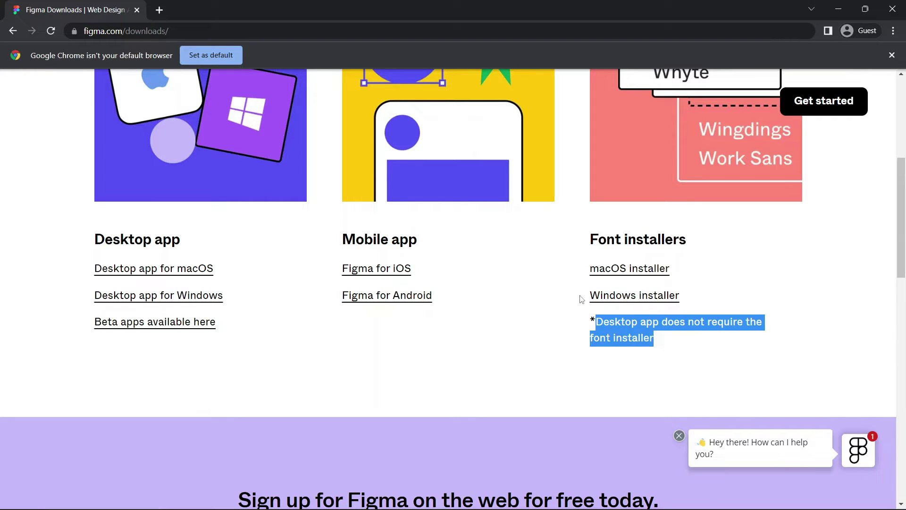
scroll(439, 232, "up", 1)
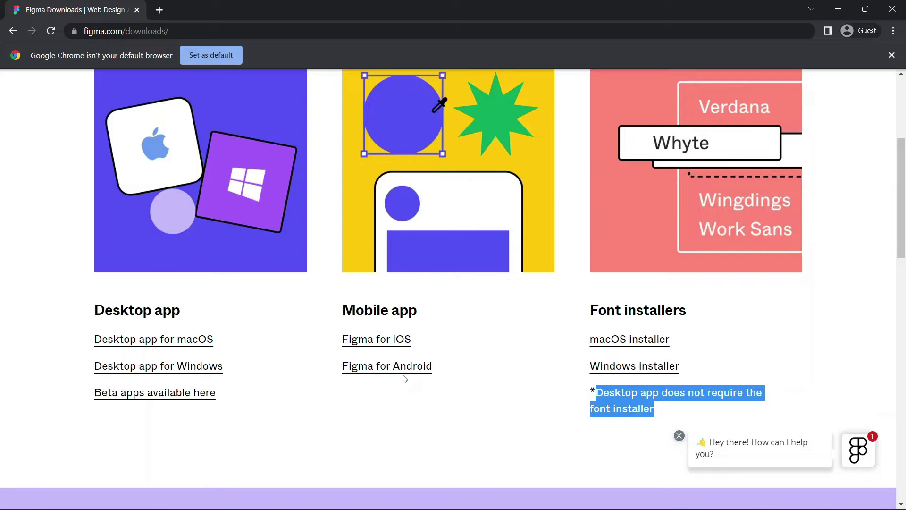
scroll(405, 378, "up", 2)
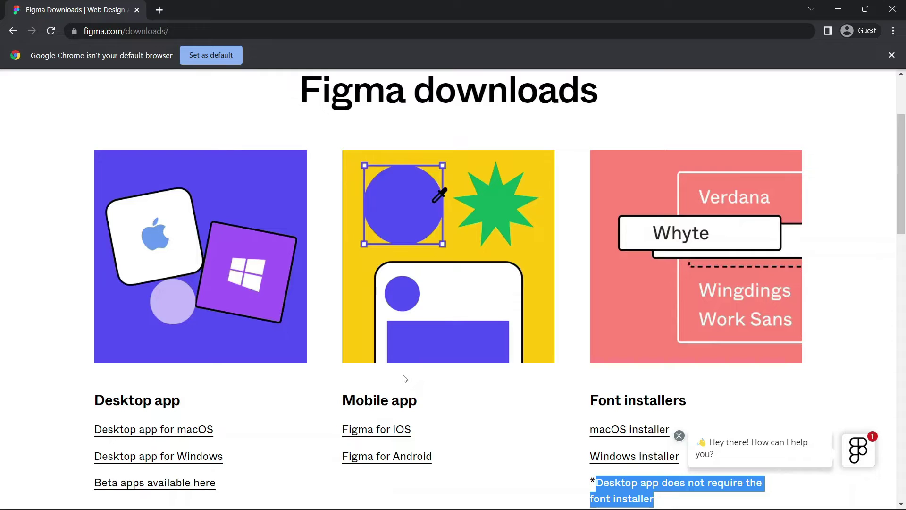
scroll(404, 378, "down", 2)
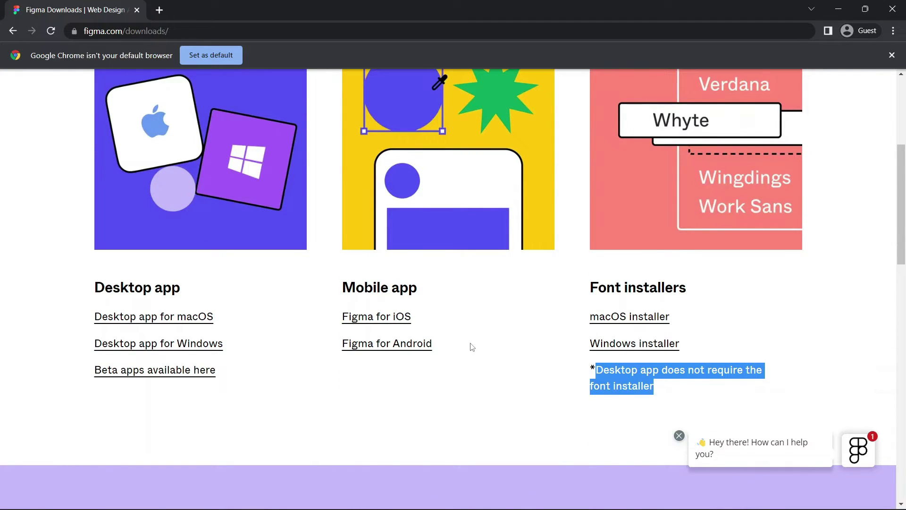
scroll(239, 260, "up", 1)
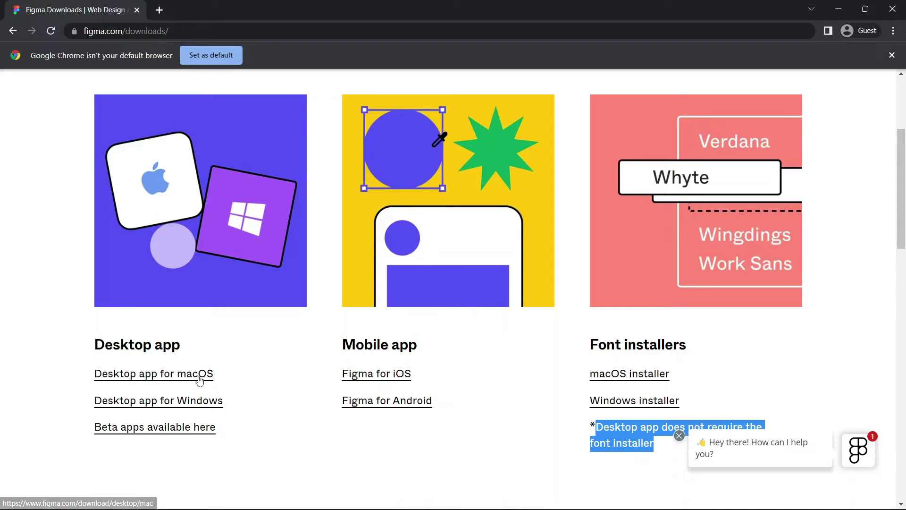
Download the Desktop app for Windows (FigmaSetup (1).exe) and run it.
left_click(202, 405)
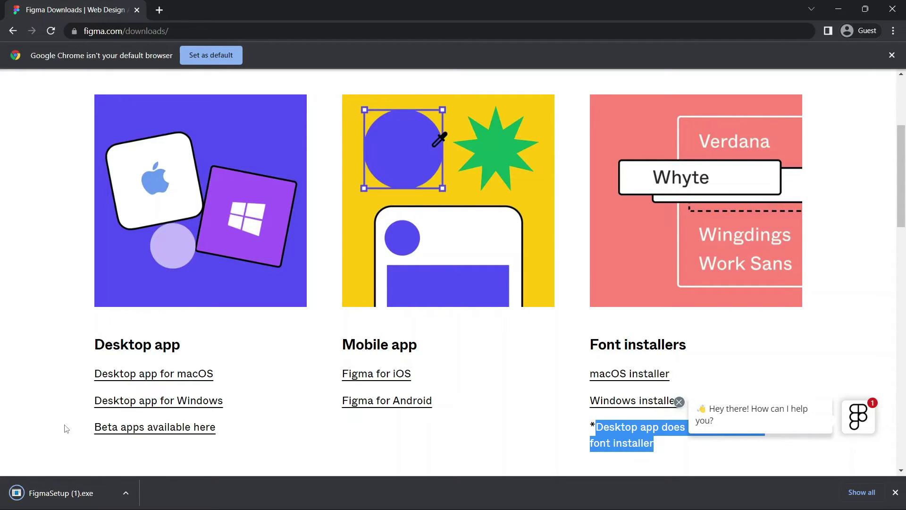
left_click(85, 500)
scroll(472, 330, "up", 4)
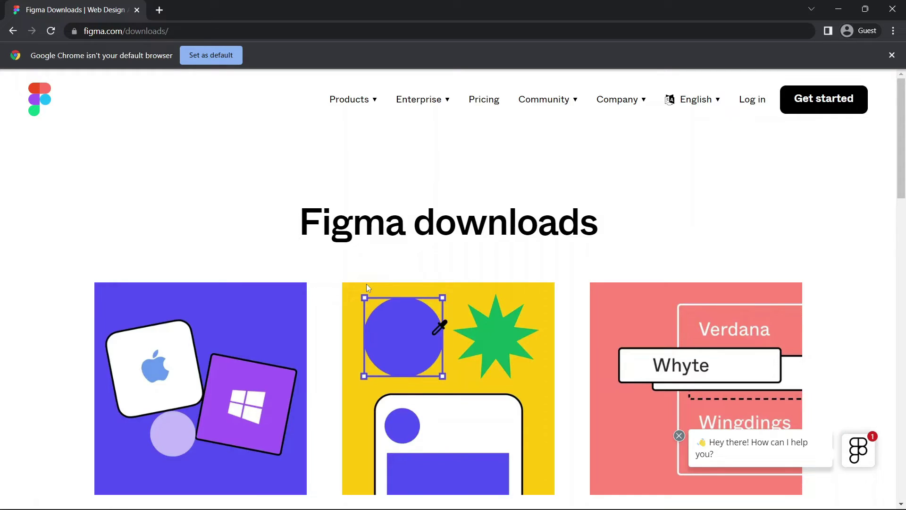
Open File Explorer with Win+E and show the Downloads folder listing FigmaSetup (1).
key("super+e")
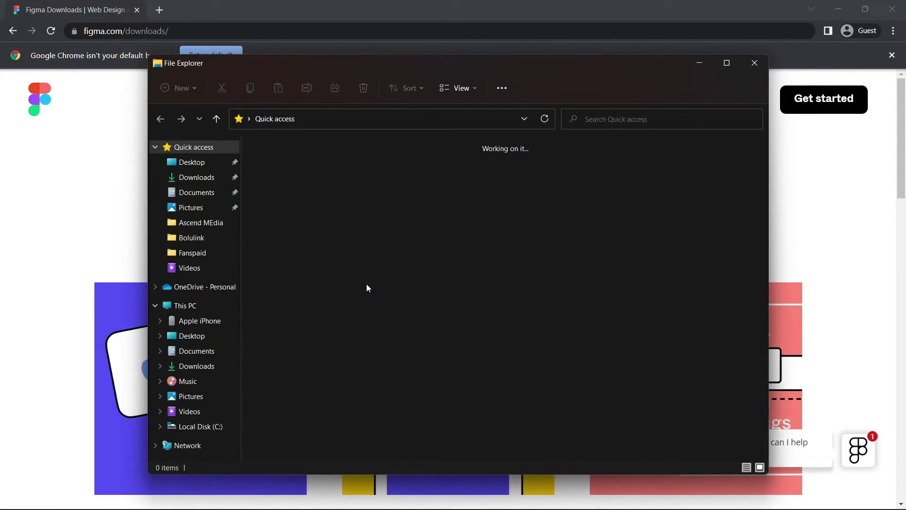
left_click(196, 182)
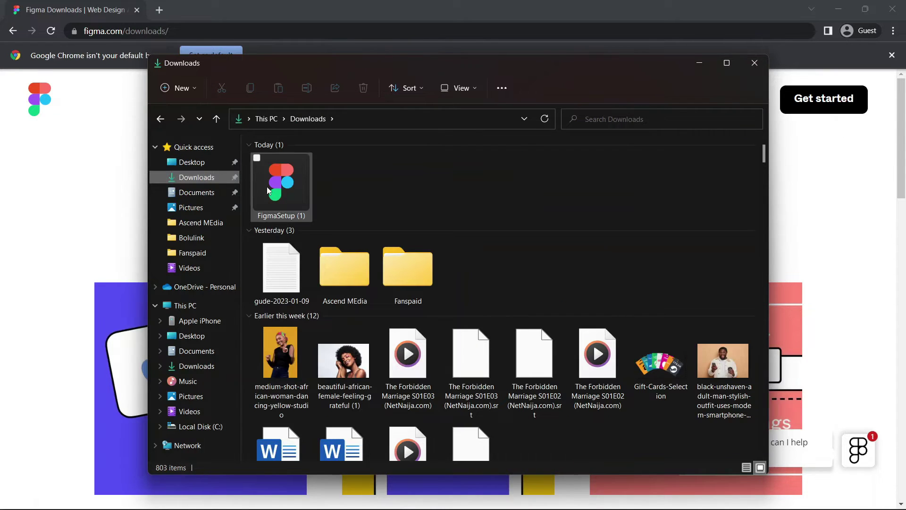
mouse_move(276, 193)
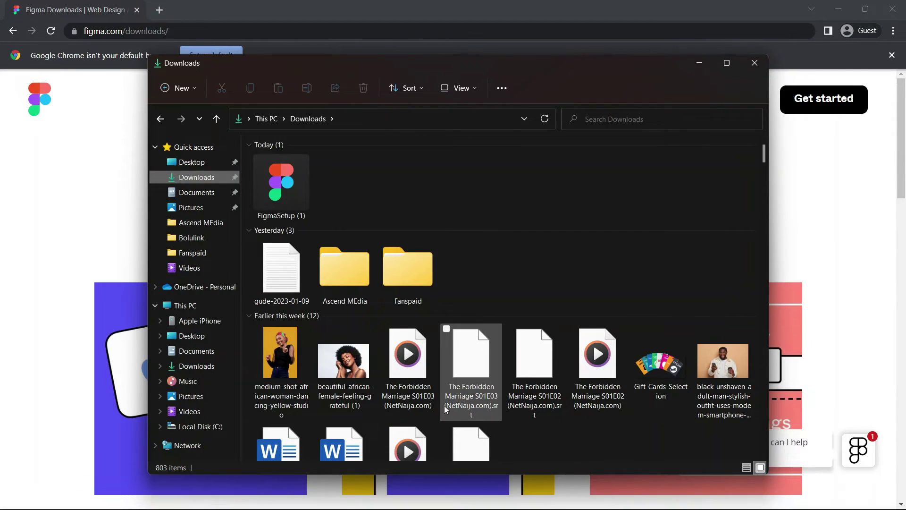
Search 'figma' in the Start menu to check the installed Figma app and installers.
key("super")
type("figma")
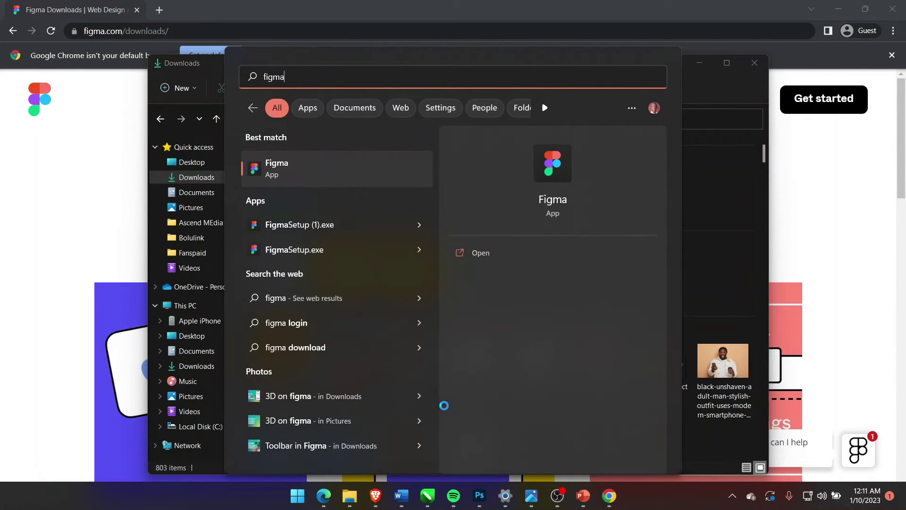
key("Return")
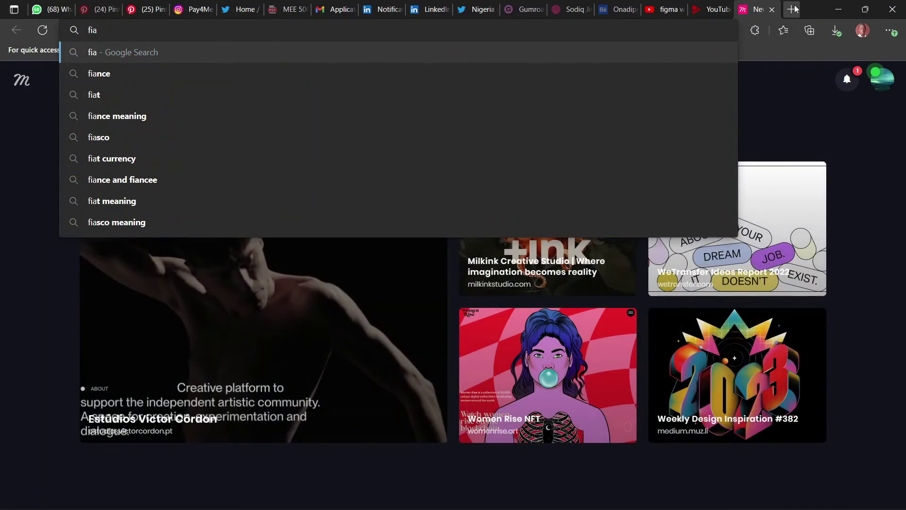
Correct the Edge address to figma.com to reach the Recents files dashboard.
key("BackSpace")
key("BackSpace")
type("ig")
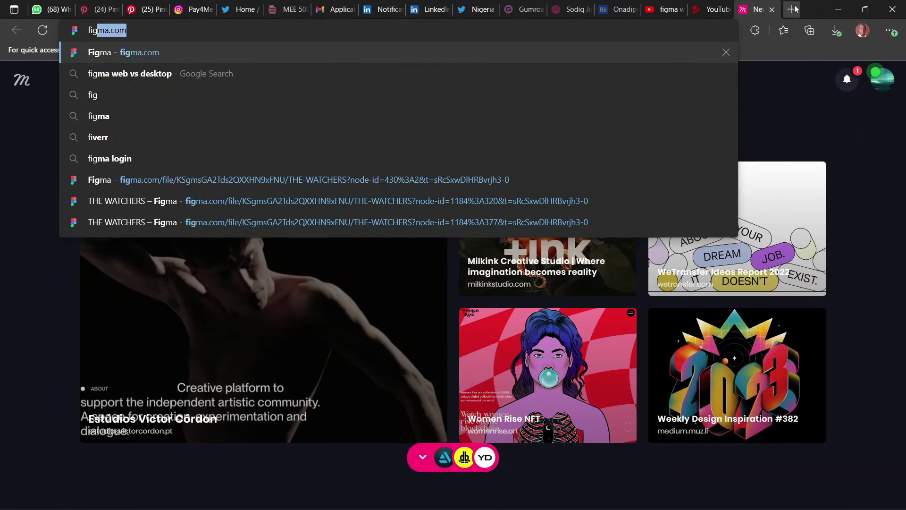
type("ma.com")
key("Return")
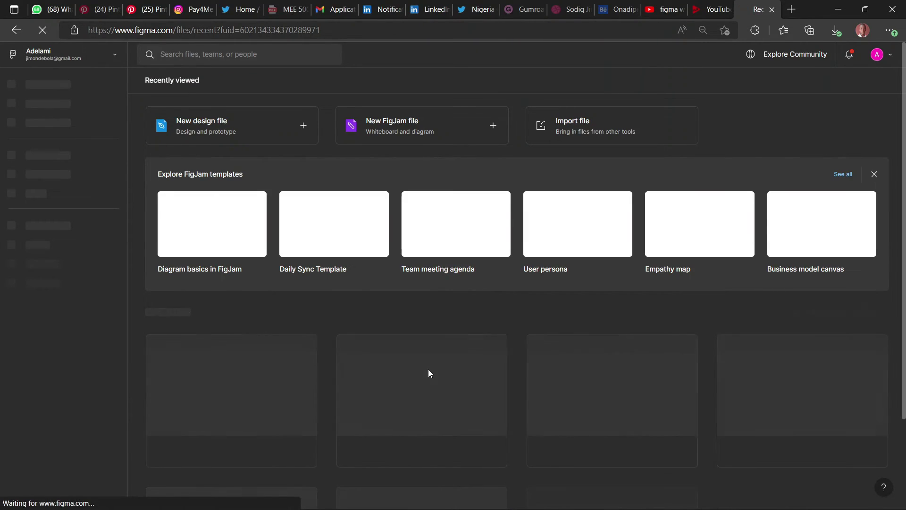
Scroll through the Recently viewed grid, including Mosine (Community) and Flyers, as thumbnails load.
scroll(428, 373, "down", 6)
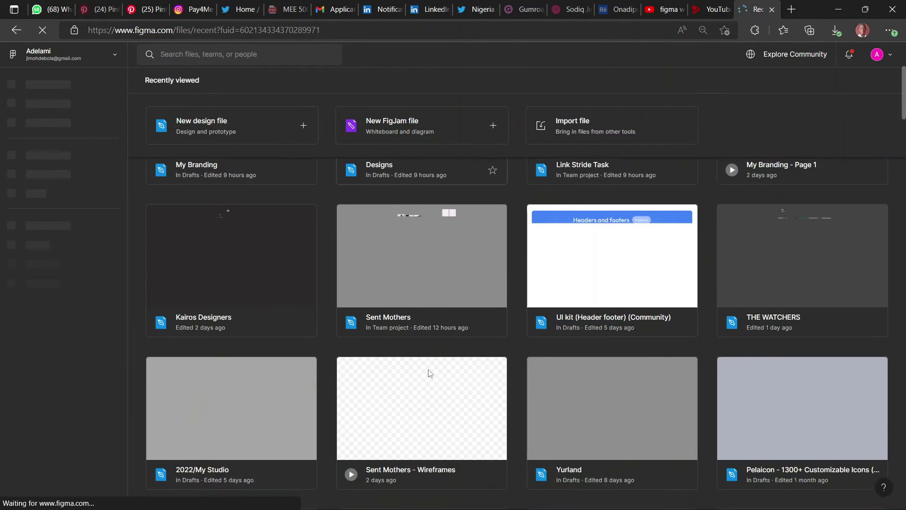
scroll(429, 373, "up", 6)
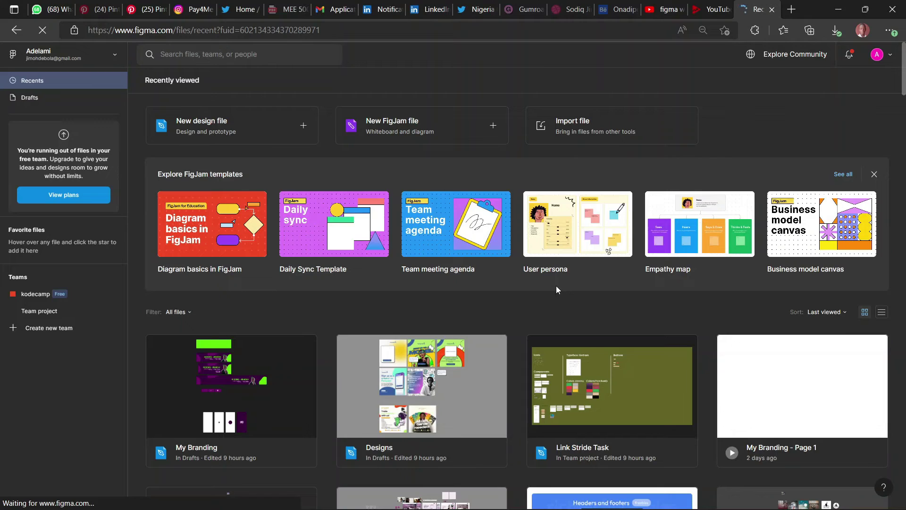
scroll(557, 286, "down", 10)
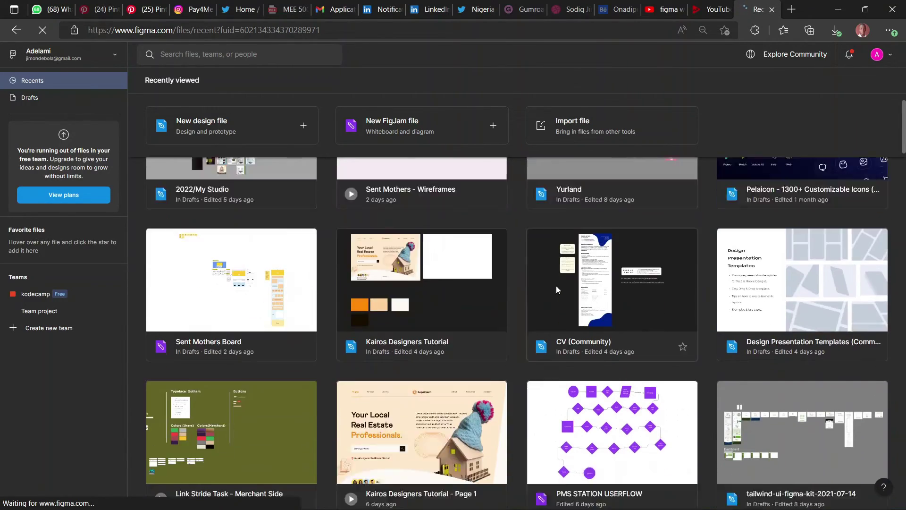
scroll(557, 285, "down", 5)
scroll(556, 285, "up", 15)
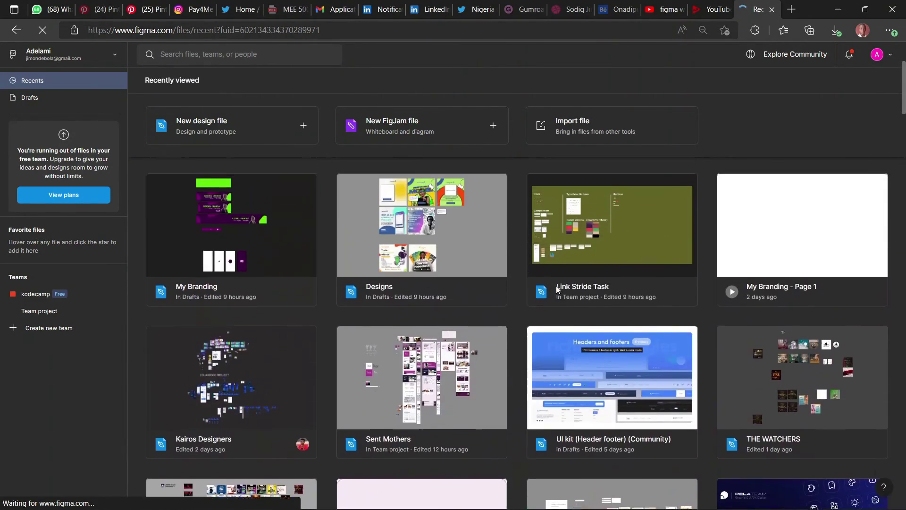
scroll(556, 287, "down", 8)
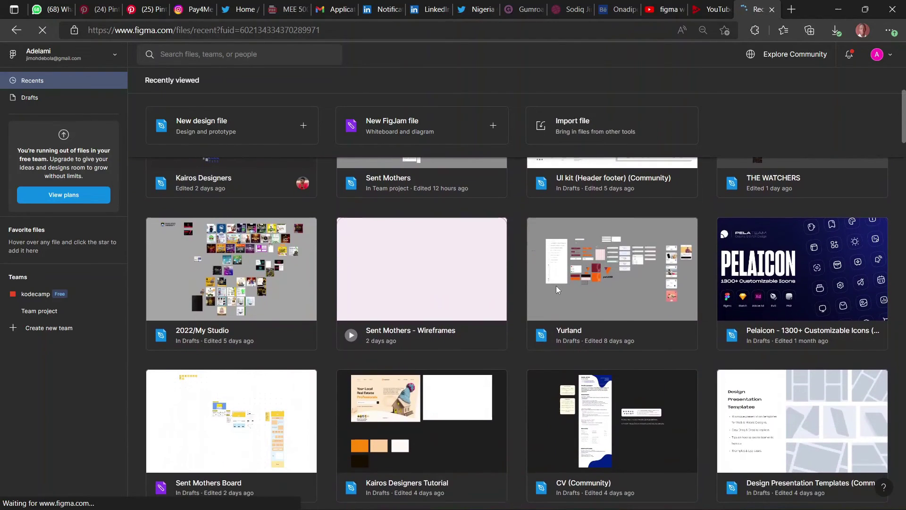
scroll(557, 290, "down", 8)
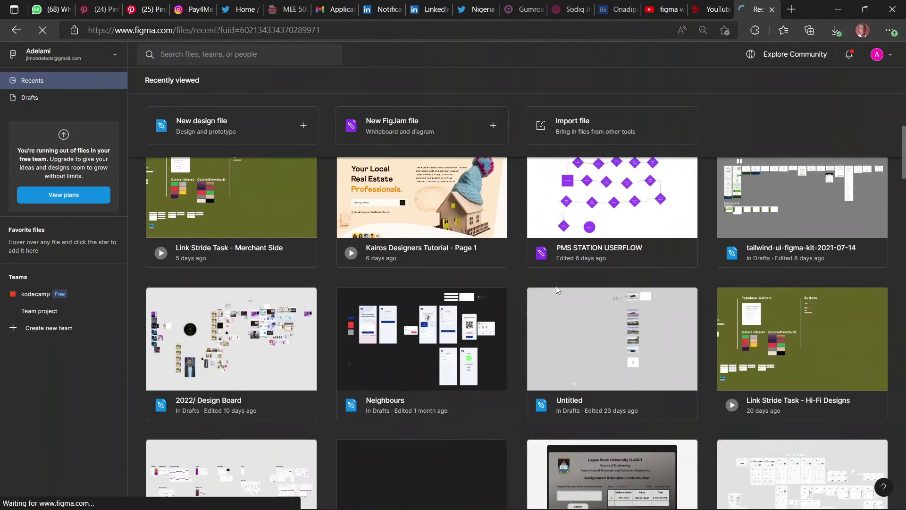
scroll(557, 289, "down", 15)
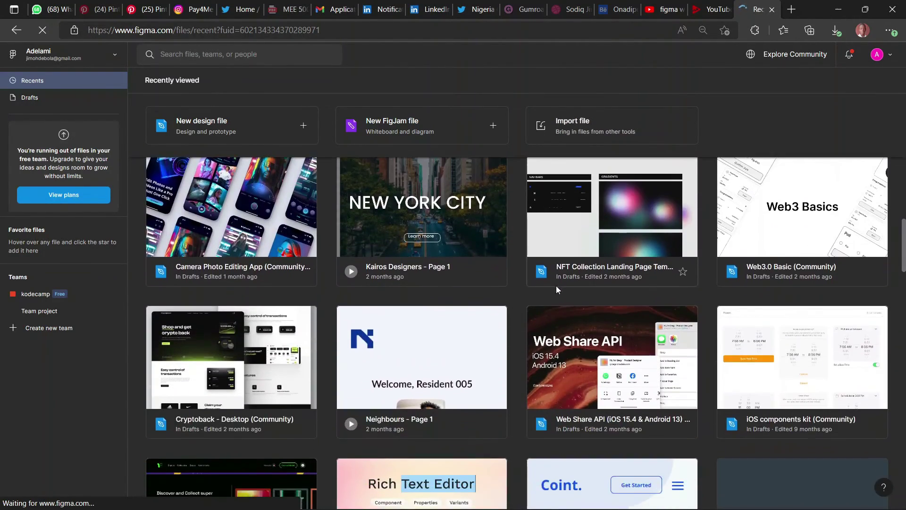
scroll(556, 285, "down", 3)
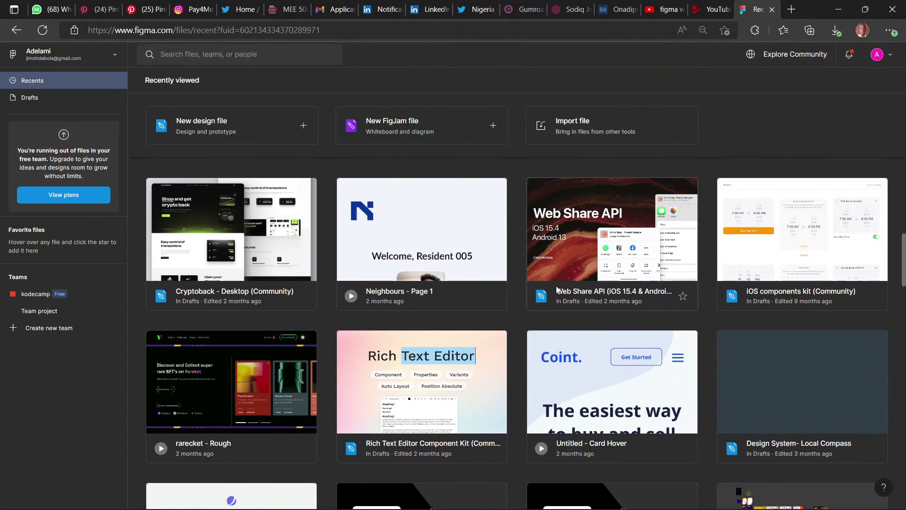
scroll(557, 239, "down", 8)
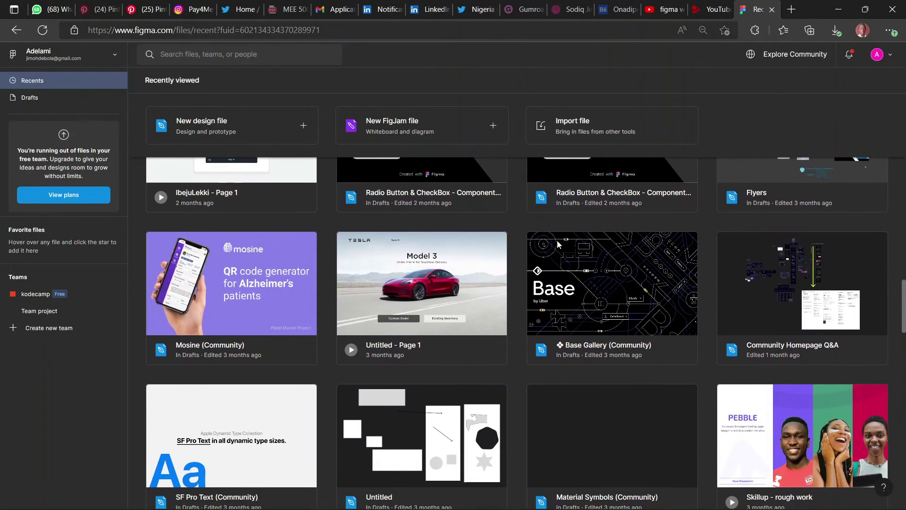